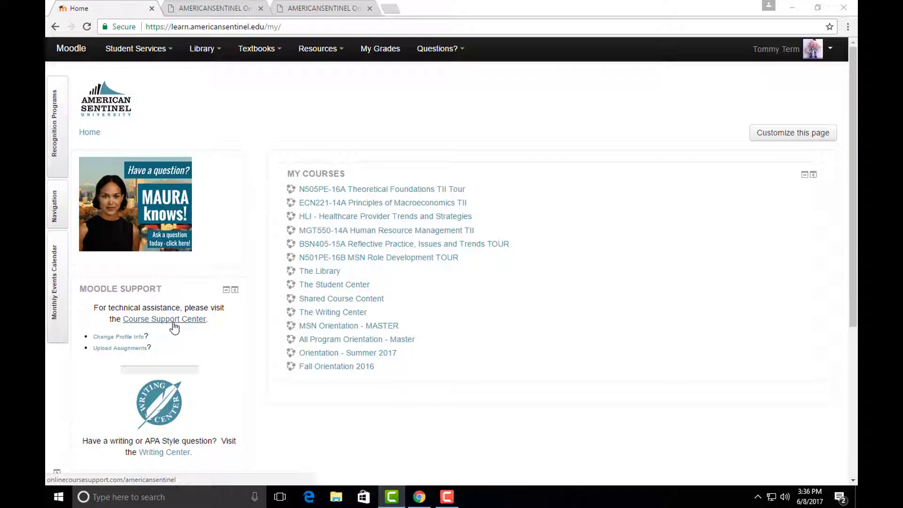
# Open the Course Support Center link from the Moodle Support block in a new tab.
pyautogui.click(174, 321)
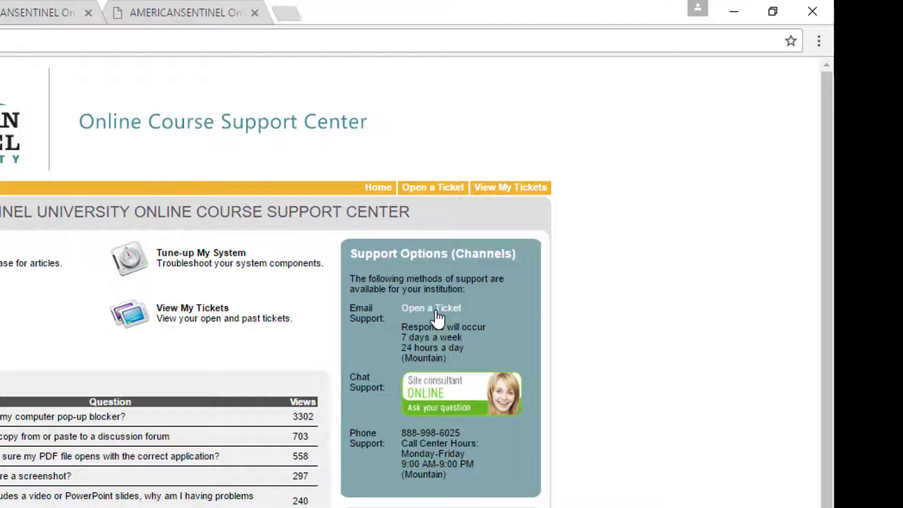
# Open the 'Open a Ticket' support request form.
pyautogui.click(432, 314)
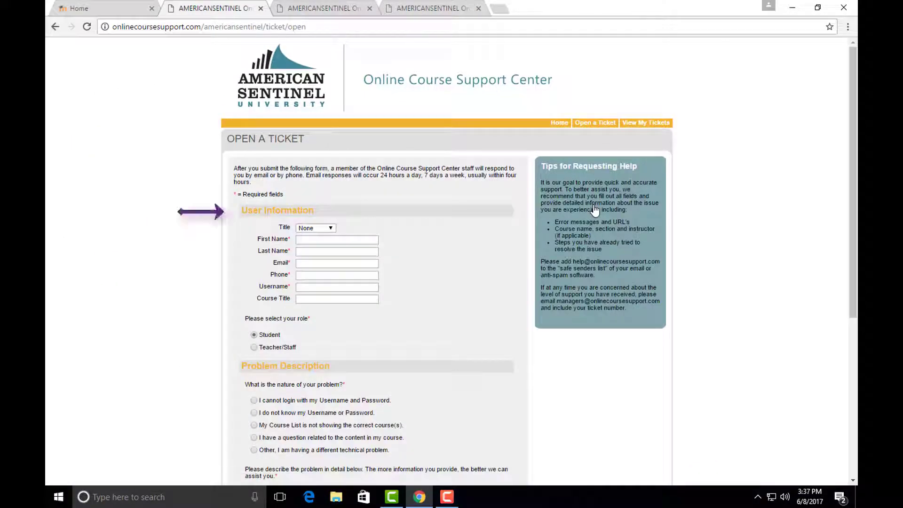
pyautogui.scroll(-3, 593, 210)
pyautogui.scroll(-5, 593, 210)
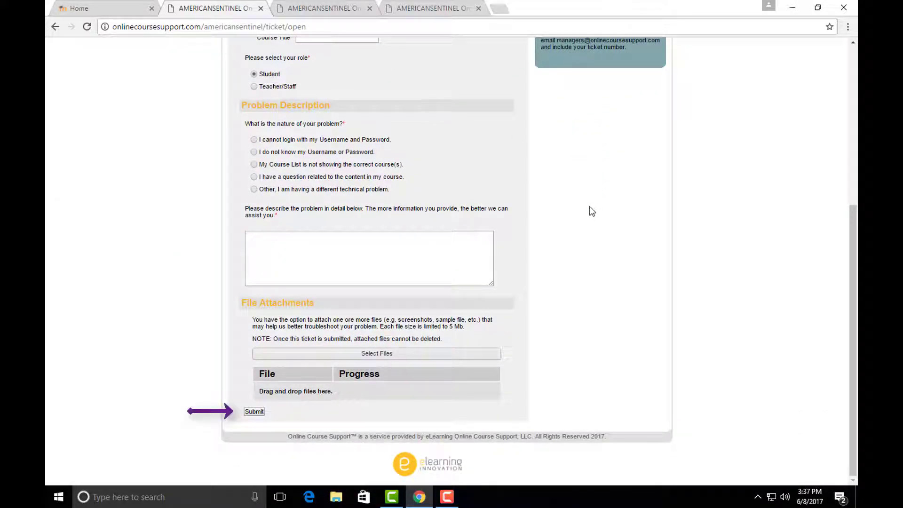
pyautogui.click(325, 8)
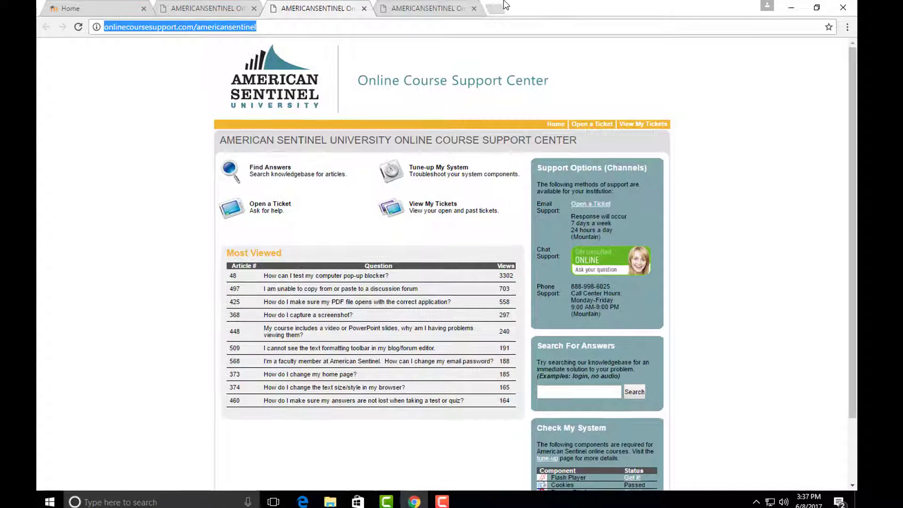